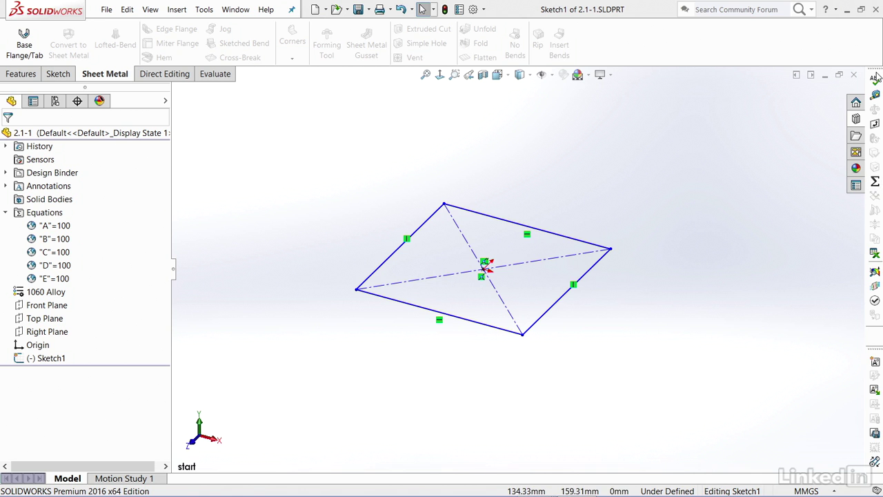
right_click(738, 44)
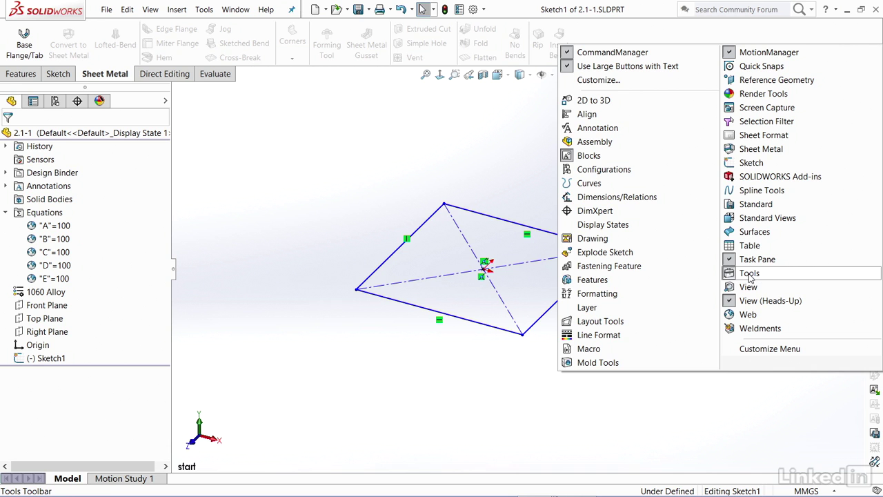
click(533, 164)
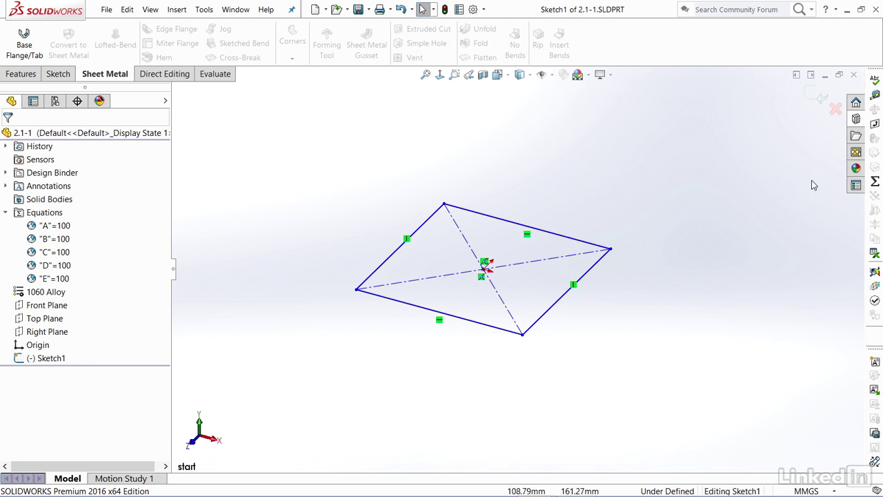
Open the equations manager and set the global variable A to 200
click(874, 184)
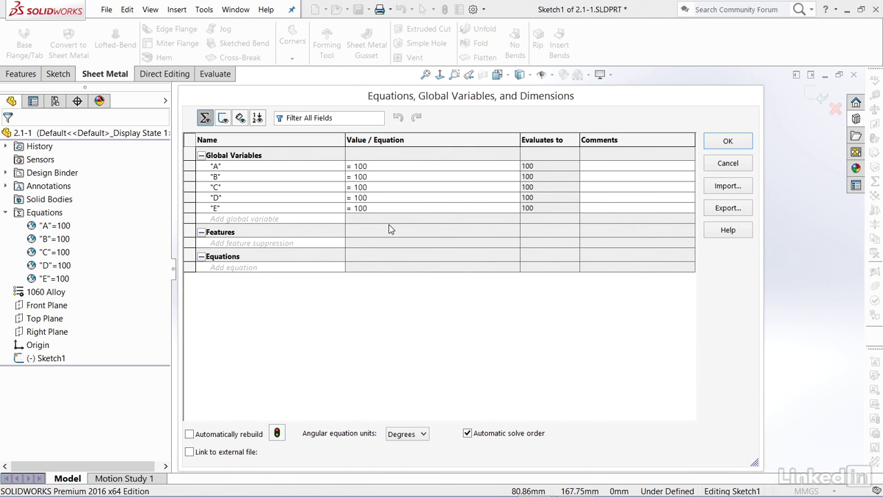
click(385, 166)
key(BackSpace)
key(BackSpace)
key(BackSpace)
text(200)
Set the global variable B to 150
click(385, 176)
key(BackSpace)
key(BackSpace)
key(BackSpace)
text(150)
key(Return)
Set the global variable C to 70 and accept the equation changes
click(388, 186)
key(BackSpace)
key(BackSpace)
key(BackSpace)
text(70)
key(Return)
click(738, 144)
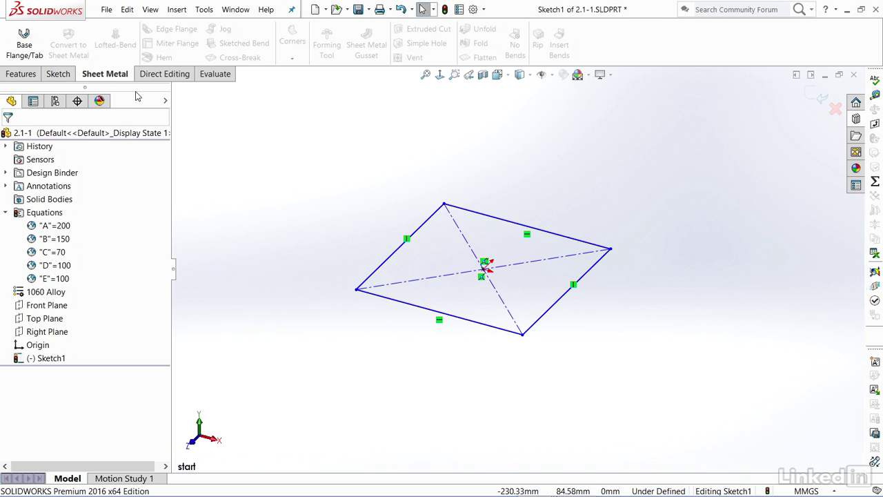
Dimension the rectangle's rear horizontal edge with Smart Dimension and link its value to the global variable A
click(50, 71)
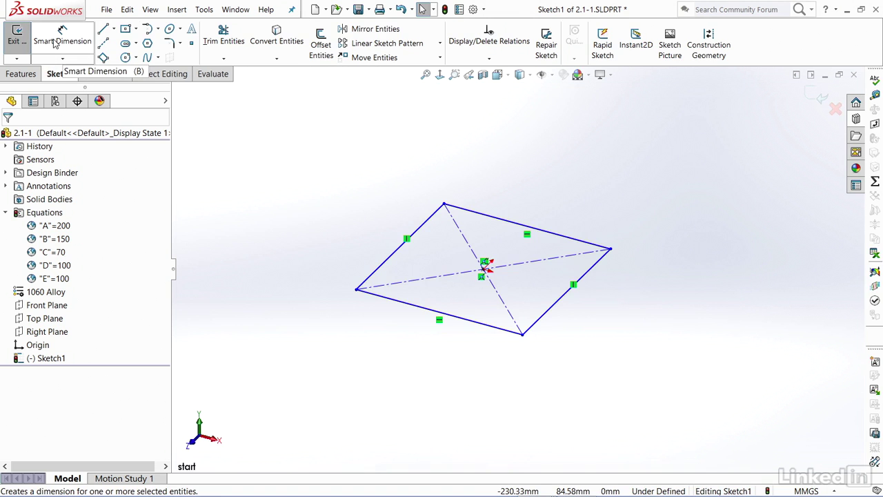
click(53, 39)
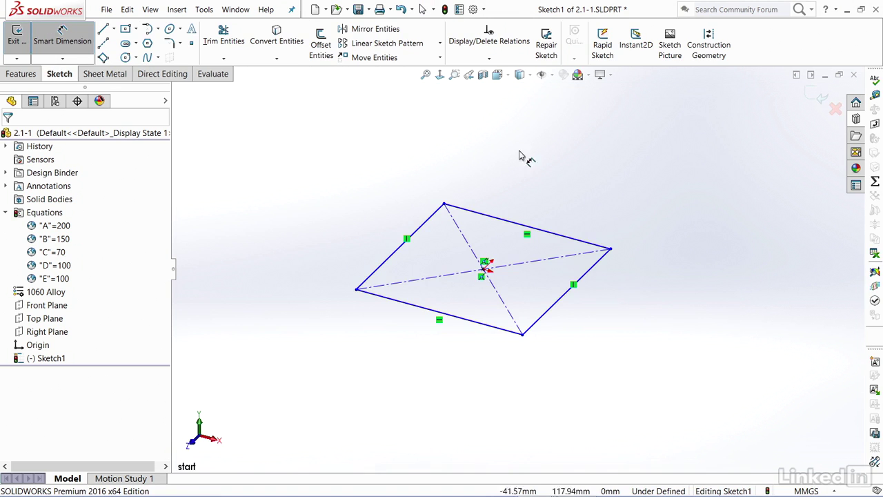
click(526, 230)
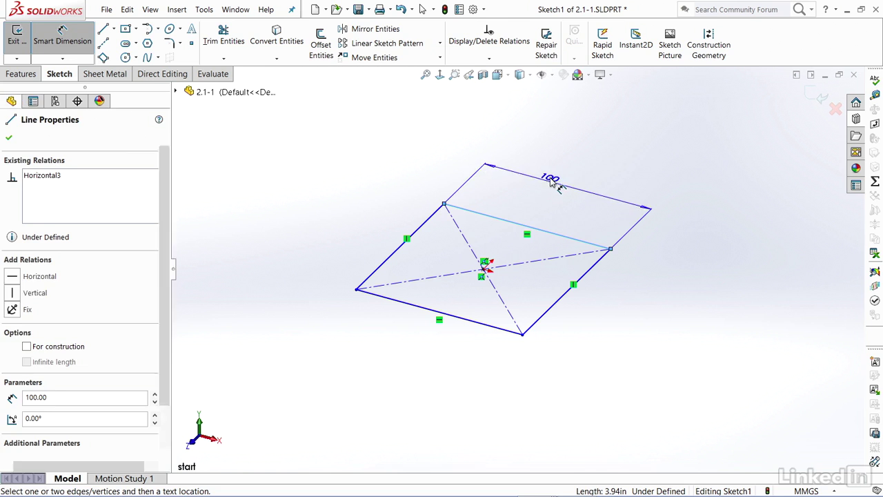
click(552, 181)
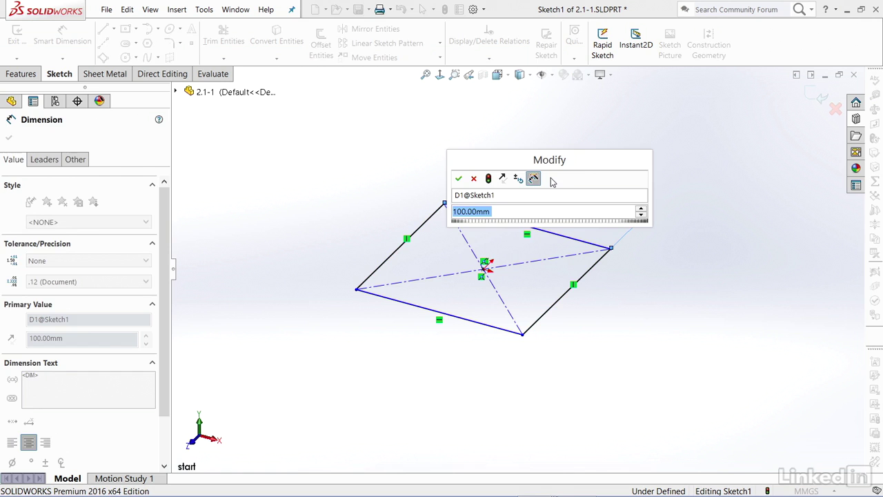
text(=)
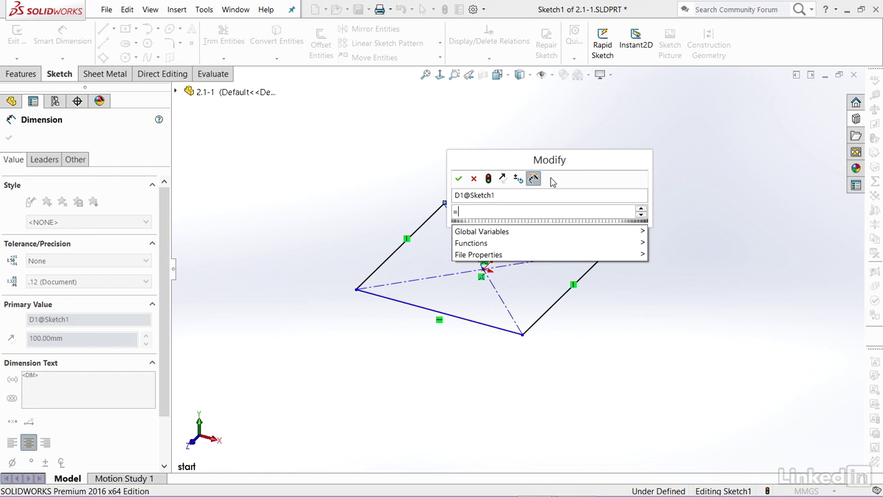
mouse_move(512, 228)
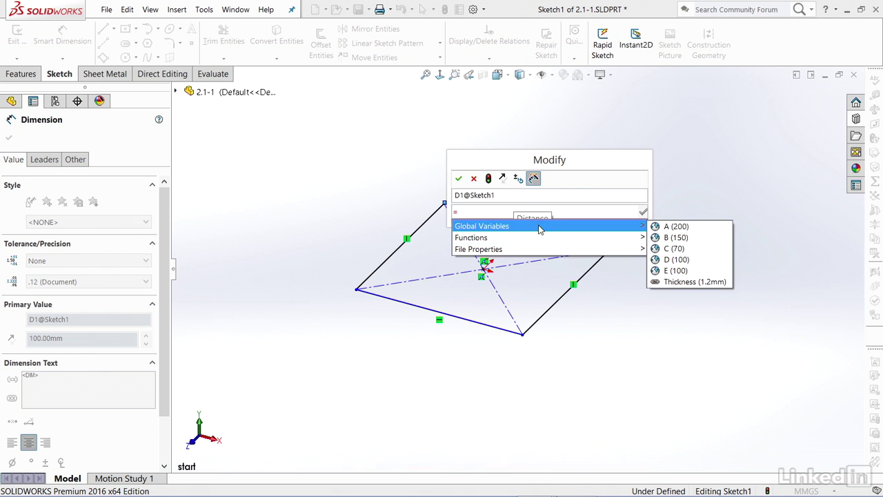
click(688, 227)
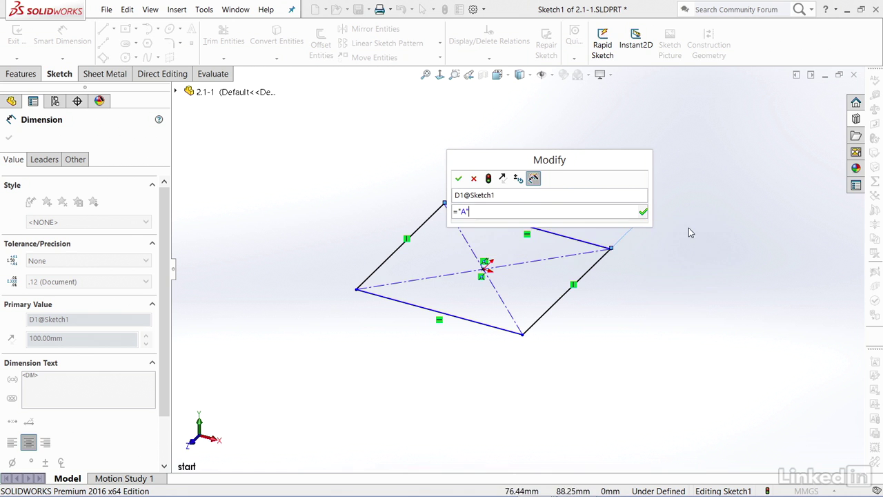
click(644, 212)
click(459, 179)
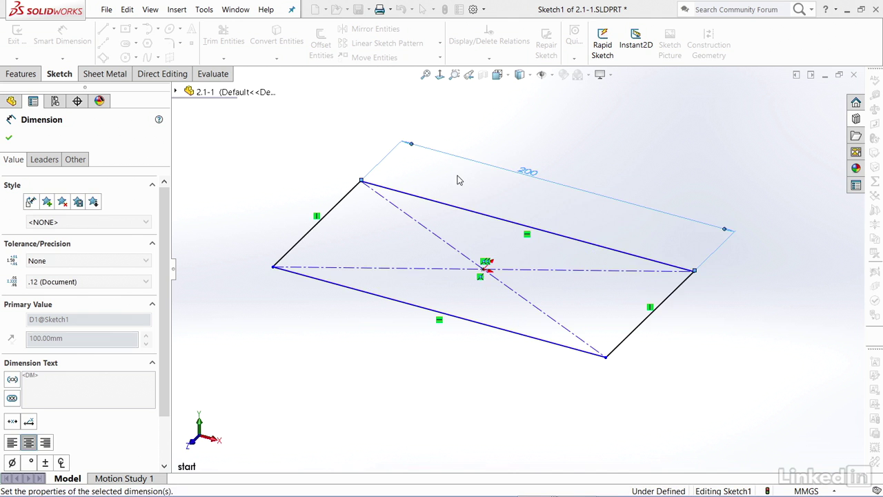
Dimension the rectangle's adjoining vertical-relation side edge and link its value to the global variable B
click(339, 207)
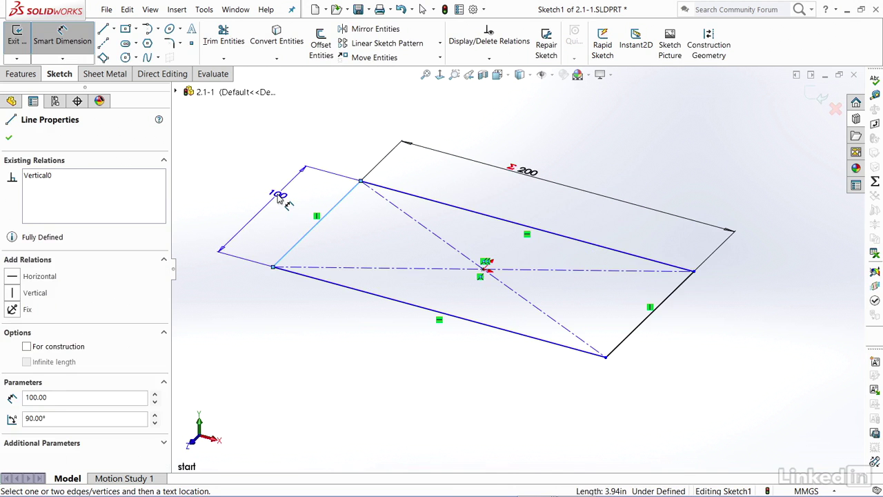
click(221, 199)
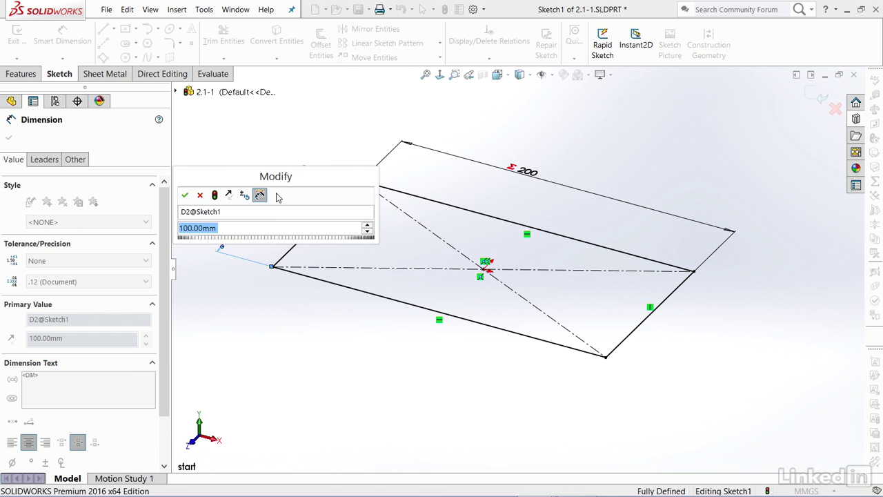
text(=)
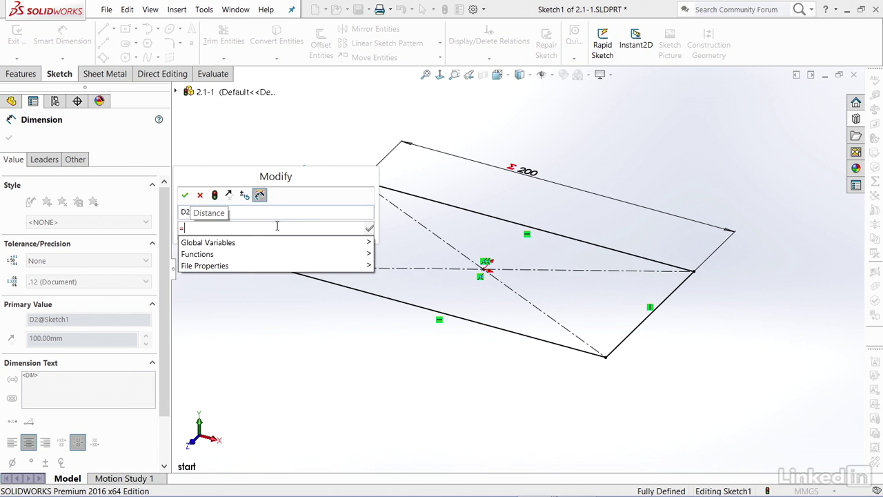
mouse_move(274, 247)
click(394, 255)
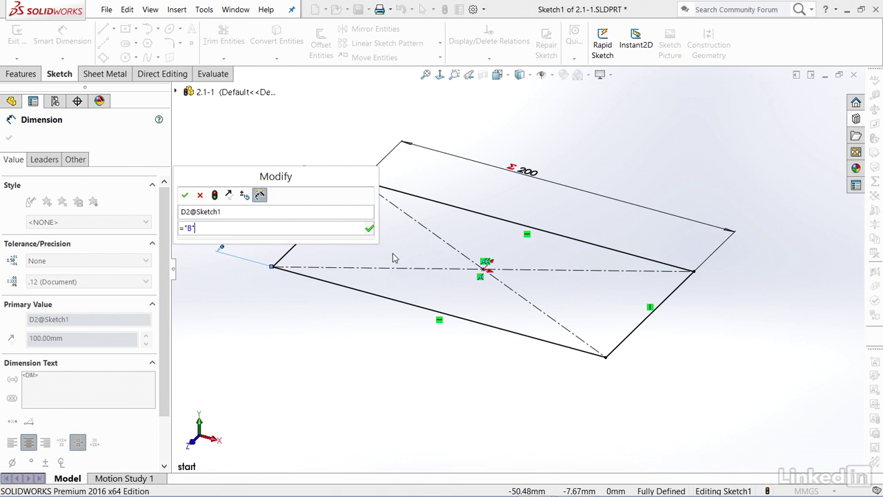
click(370, 228)
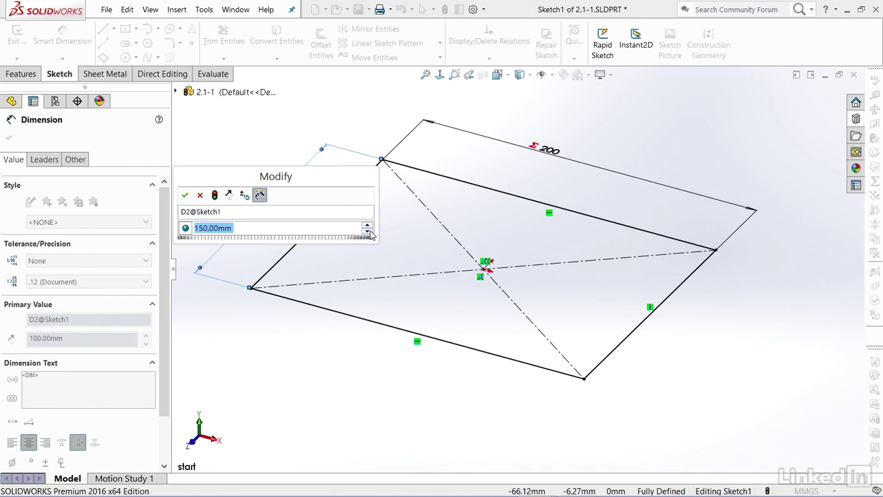
click(184, 194)
Create a 1.20 mm thick base flange from the rectangle sketch, with a K-factor of 0.32 and rectangular auto relief
scroll(527, 335, up, 1)
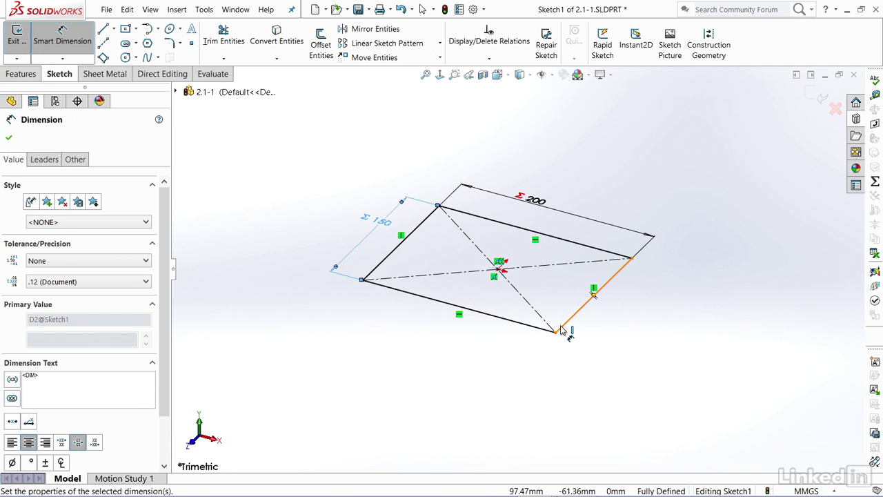
click(104, 75)
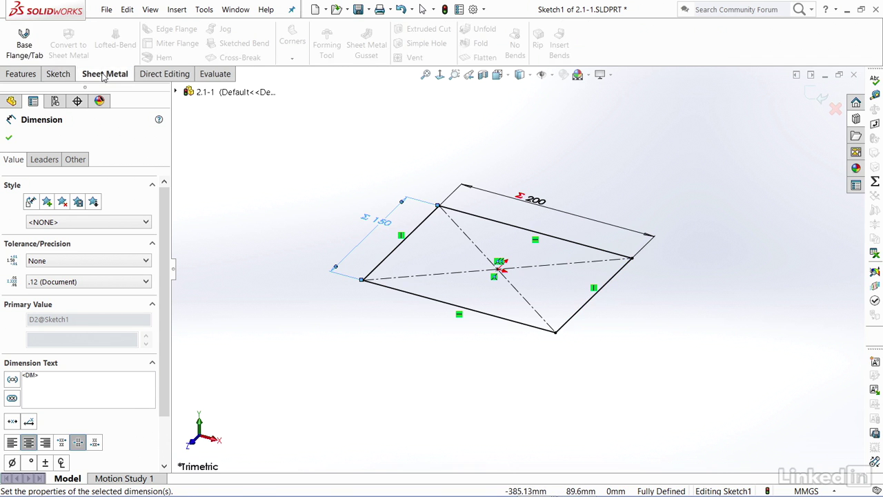
click(25, 46)
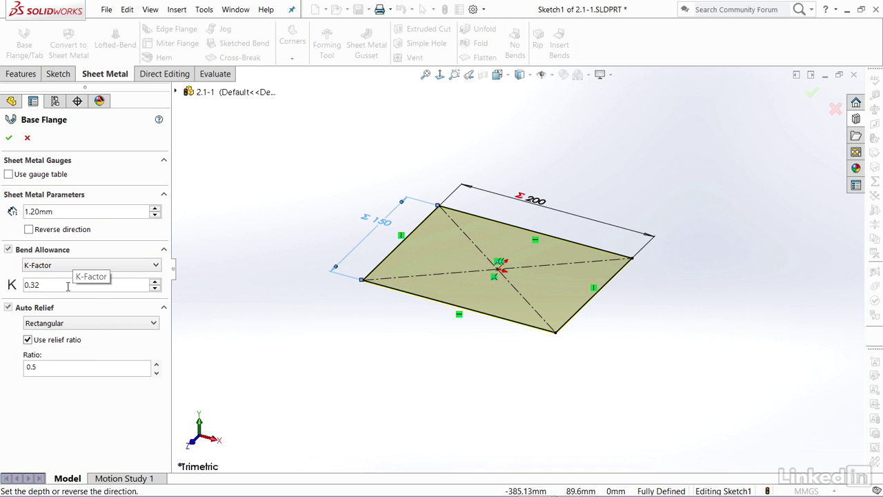
click(9, 137)
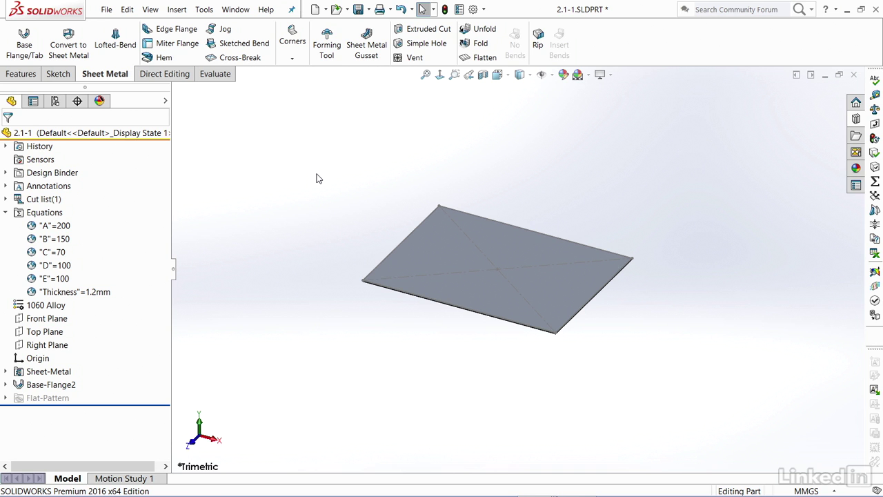
click(874, 181)
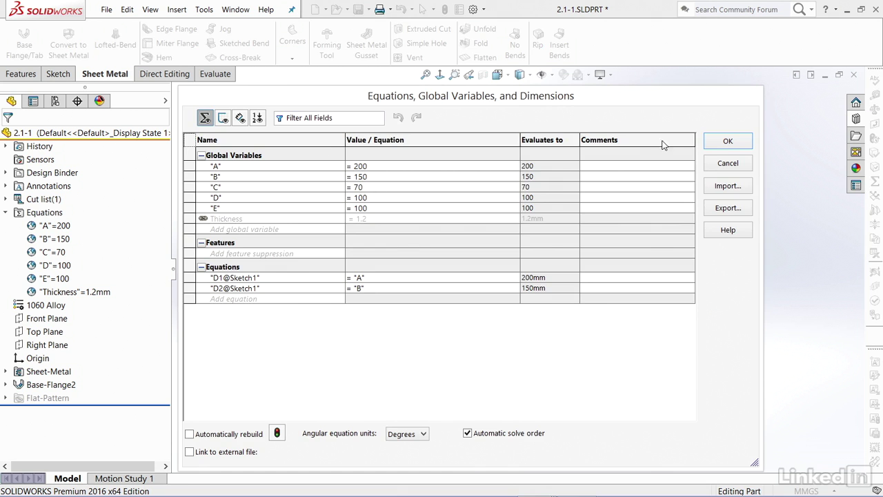
click(728, 141)
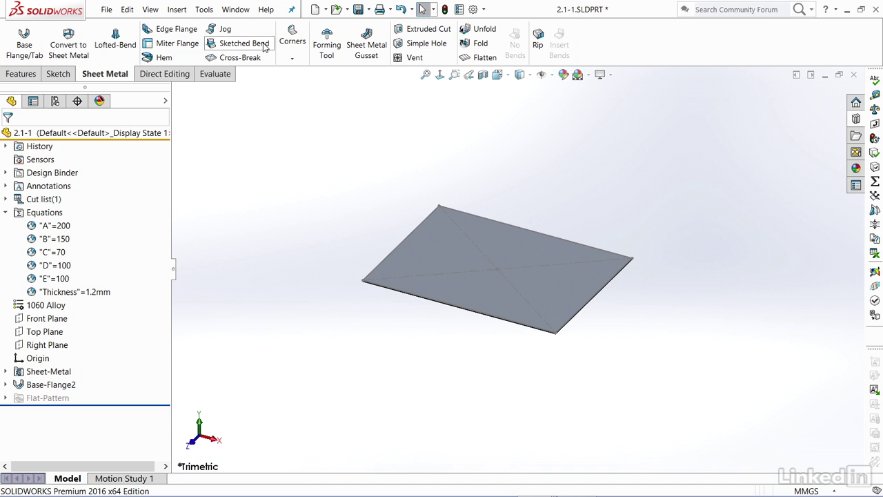
Start an Edge Flange and assign it to all four edges of the base plate at 90 degrees, pointing upward
click(176, 30)
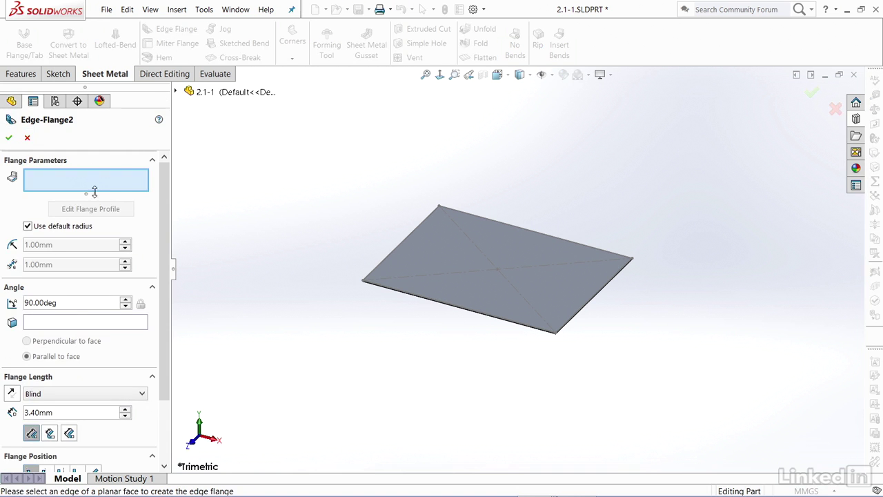
scroll(417, 276, down, 3)
scroll(417, 276, down, 2)
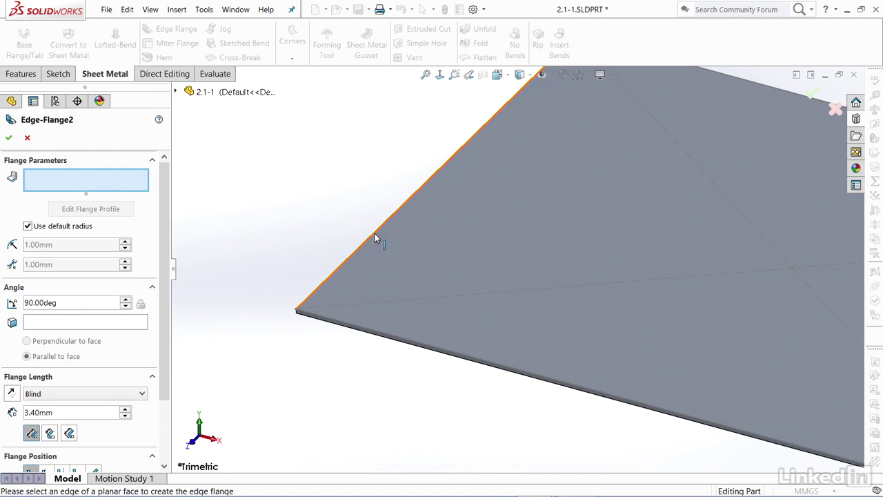
click(375, 233)
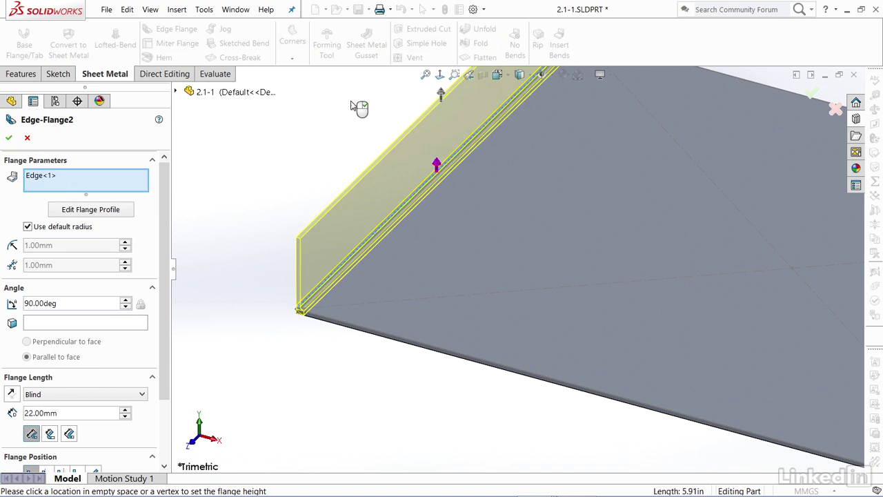
scroll(416, 201, up, 2)
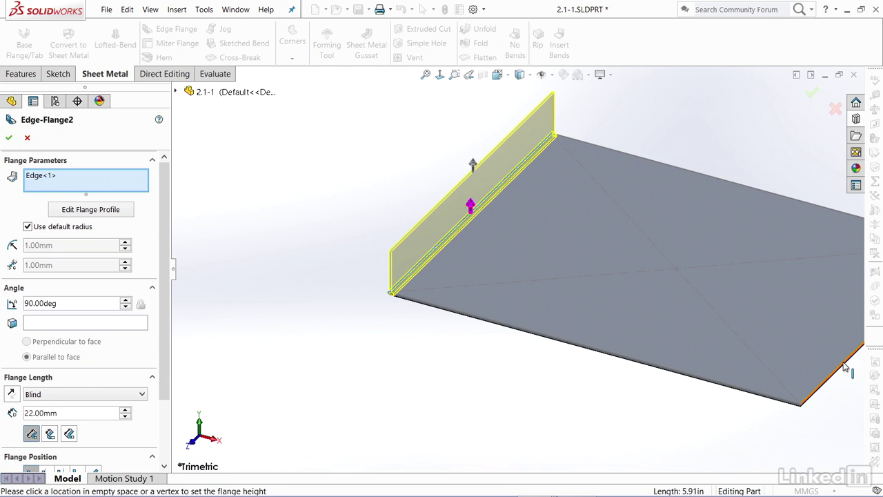
click(785, 385)
click(768, 396)
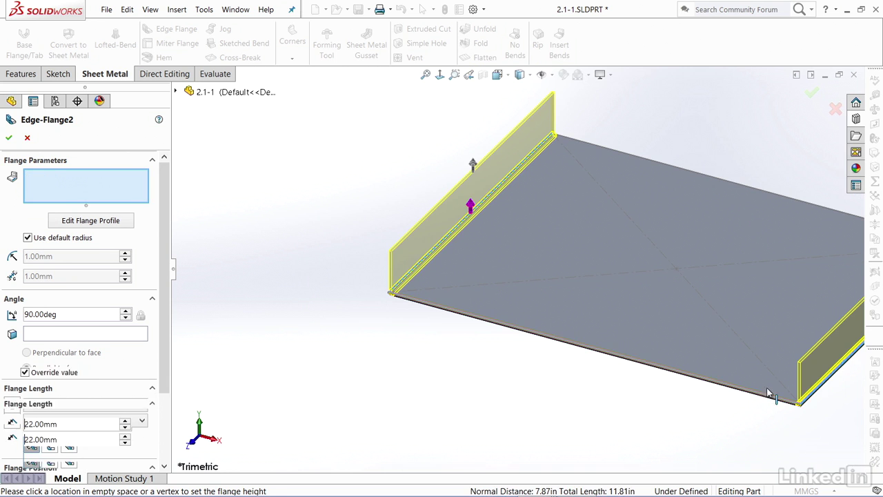
click(829, 211)
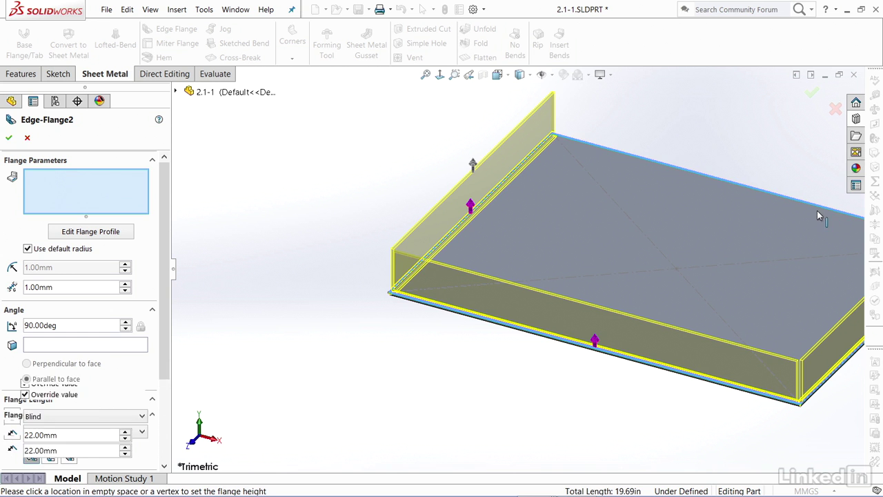
scroll(713, 336, up, 2)
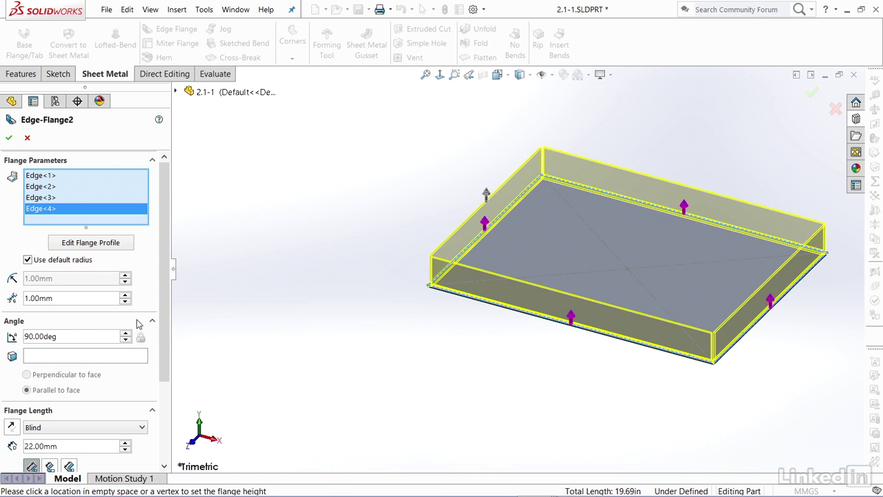
Link the blind length of the edge flanges to the global variable C
scroll(137, 324, down, 3)
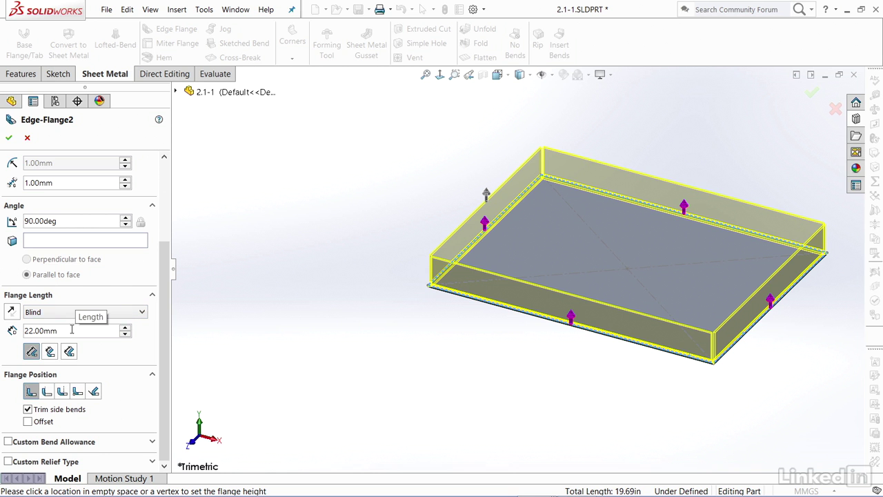
double_click(68, 332)
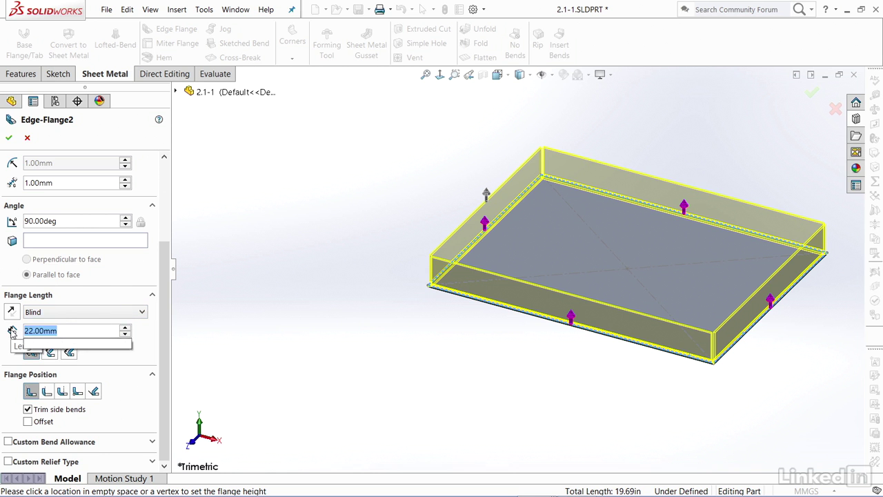
text(=)
mouse_move(77, 346)
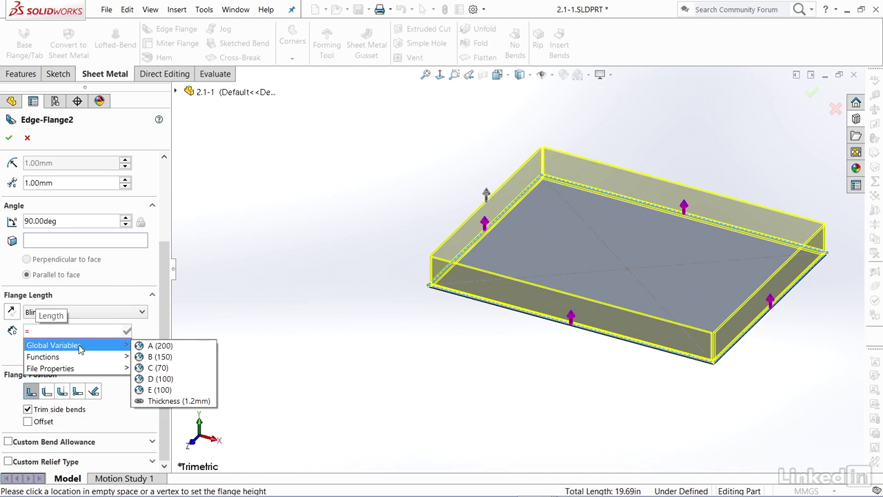
click(157, 368)
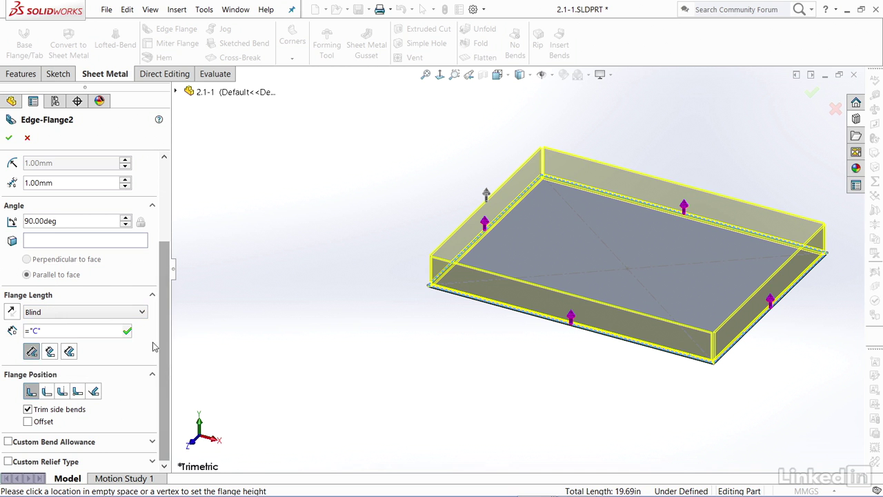
click(128, 333)
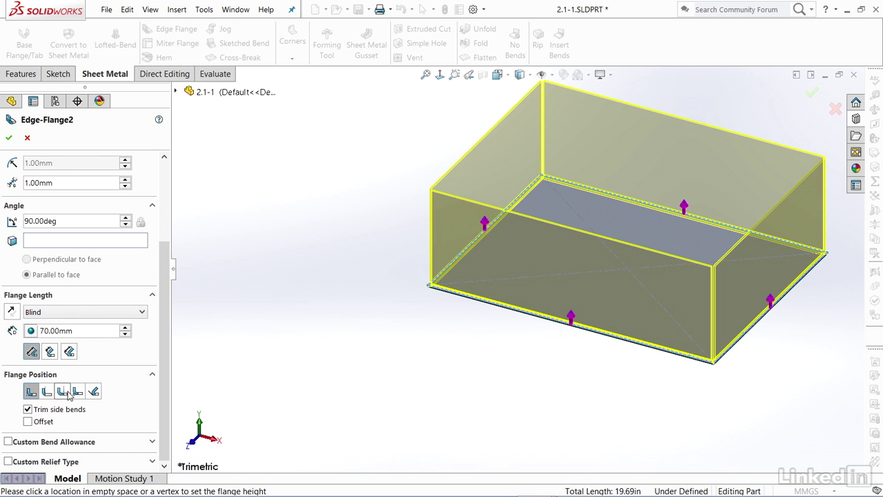
Set the edge flange position to Bend Outside and complete the four-sided flange
click(68, 392)
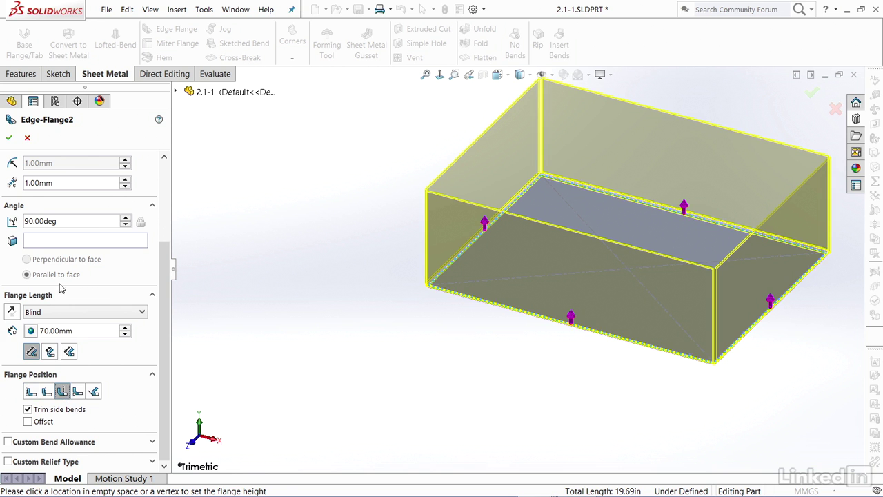
click(9, 140)
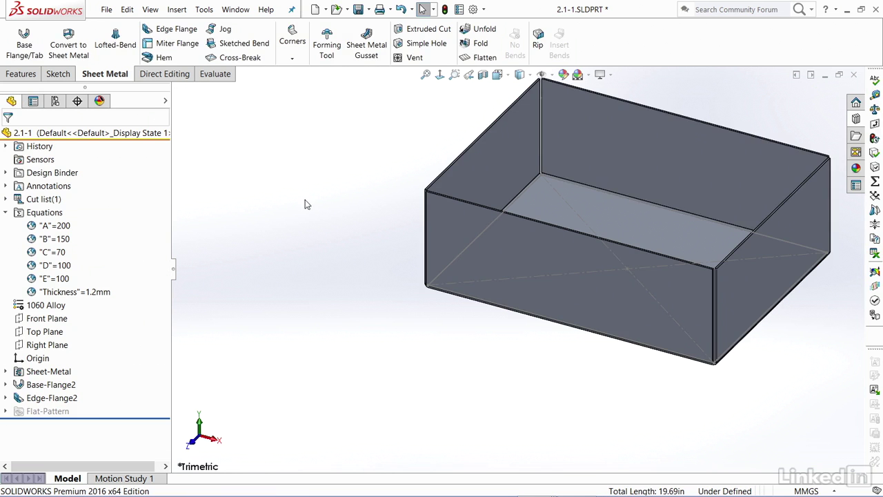
Measure the distance between the outer faces of the two short end walls of the box
click(876, 95)
click(809, 196)
middle_drag(679, 217, 716, 247)
click(475, 196)
middle_drag(474, 196, 640, 161)
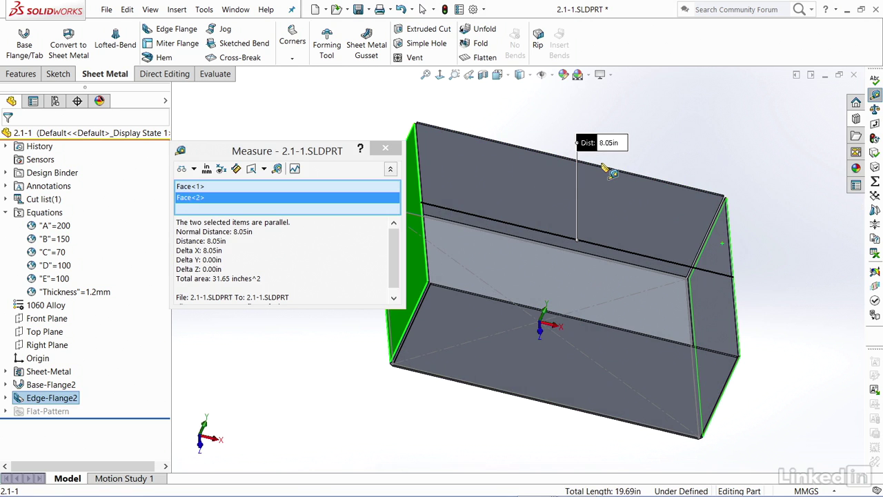
Change the Measure tool's length unit to millimetres, check the end wall distance and finish measuring
click(207, 170)
click(283, 149)
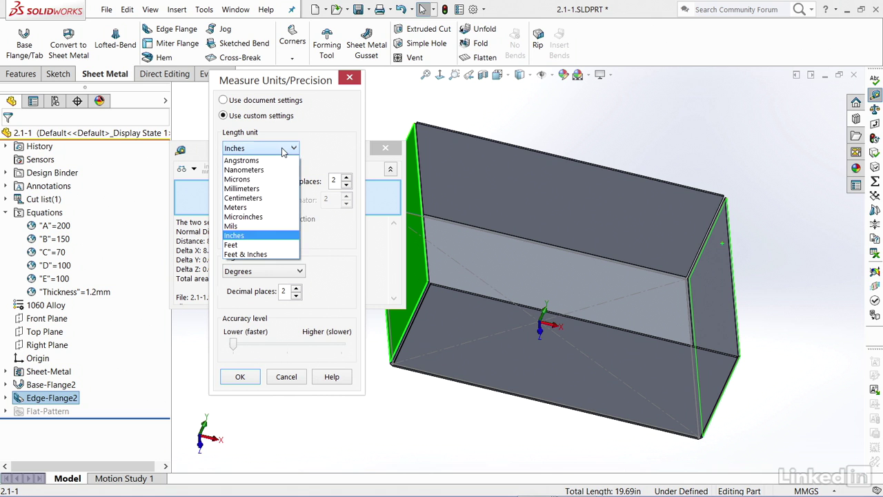
click(268, 188)
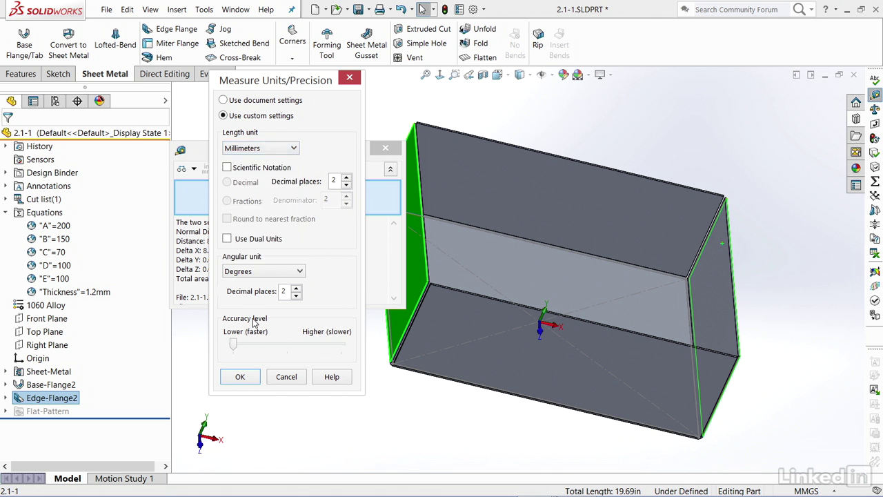
click(255, 378)
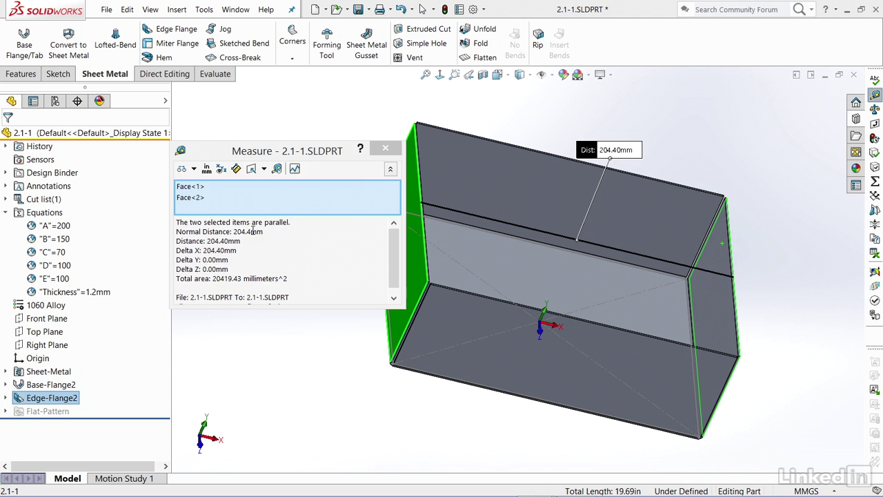
click(385, 148)
Edit the edge flange feature and set its flange position to Material Inside
right_click(19, 398)
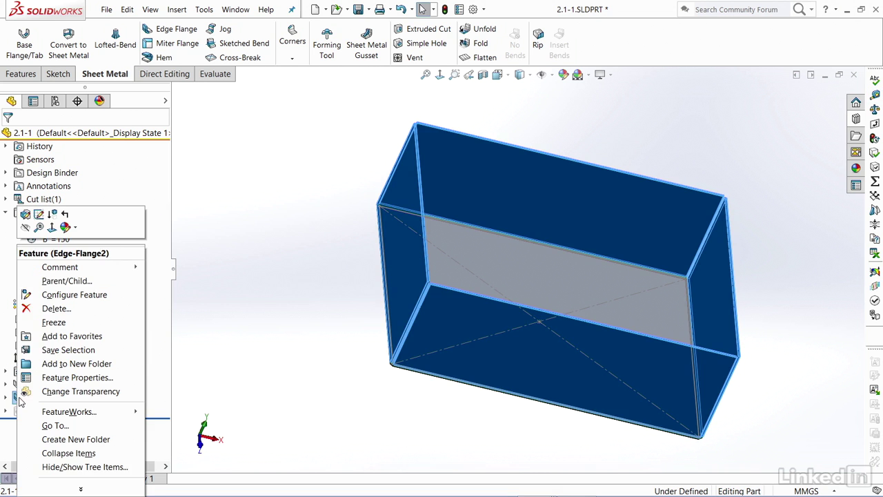
click(25, 215)
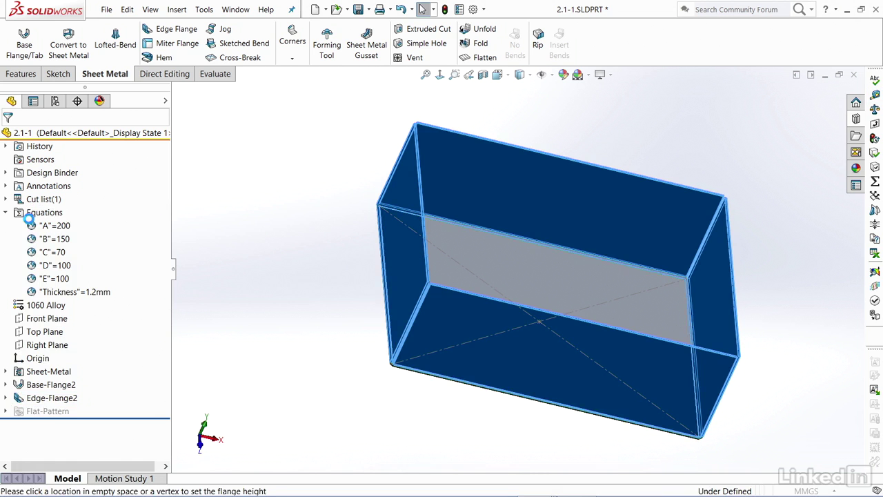
scroll(164, 345, down, 4)
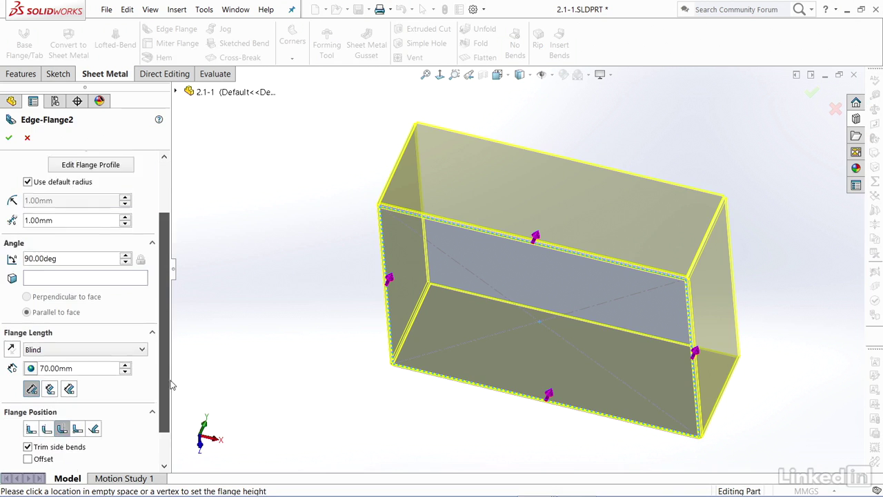
click(31, 394)
click(8, 137)
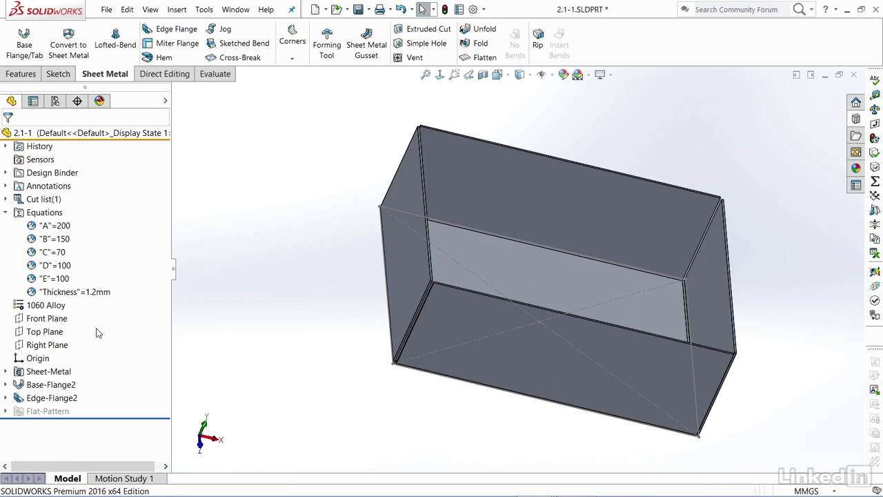
Hide the base flange's rectangle sketch
click(6, 397)
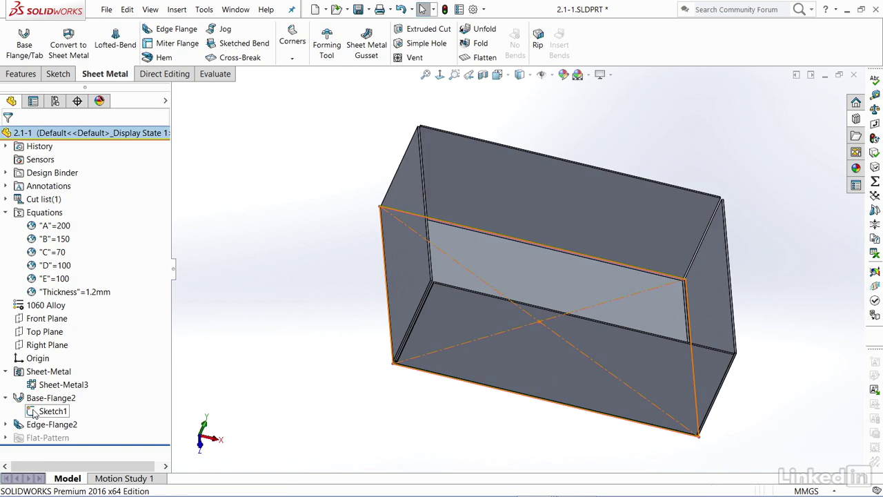
click(36, 412)
click(45, 398)
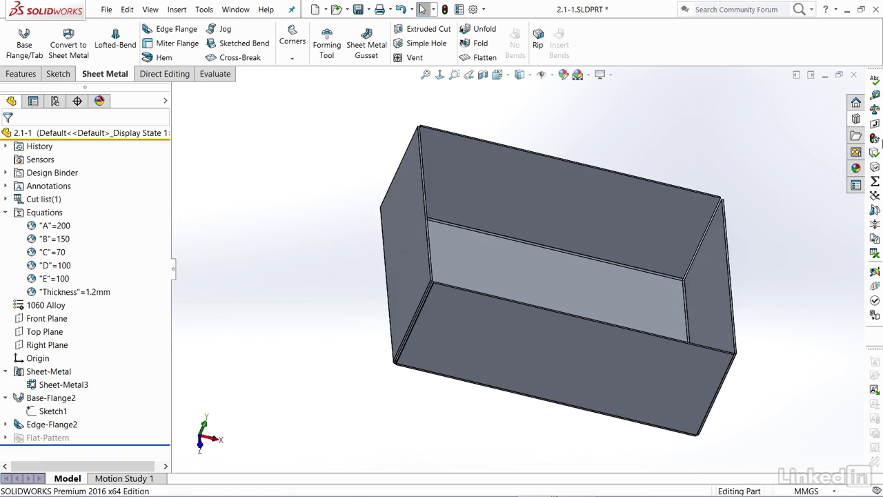
Measure the box's outside length between the outer faces of the two short end walls
click(875, 95)
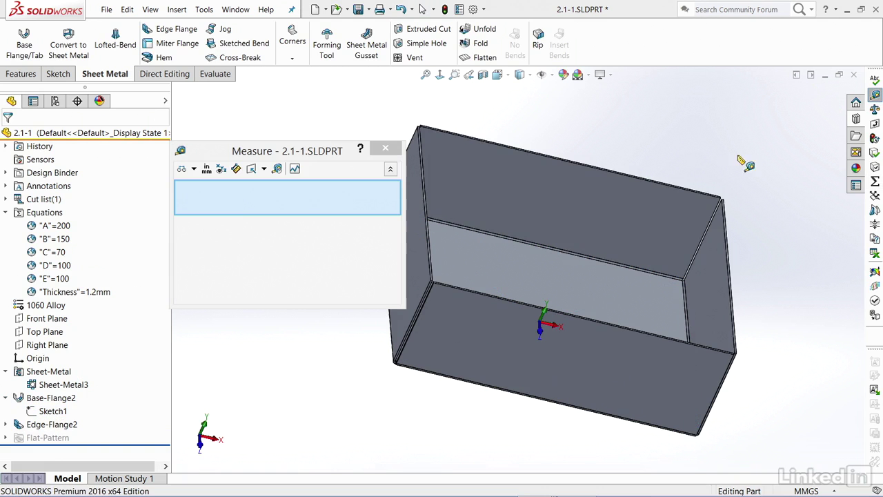
click(423, 252)
middle_drag(627, 284, 687, 302)
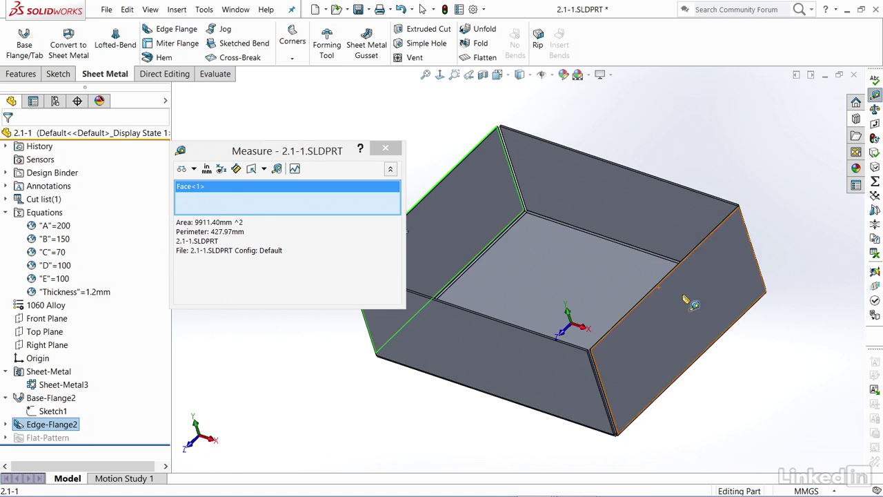
click(686, 303)
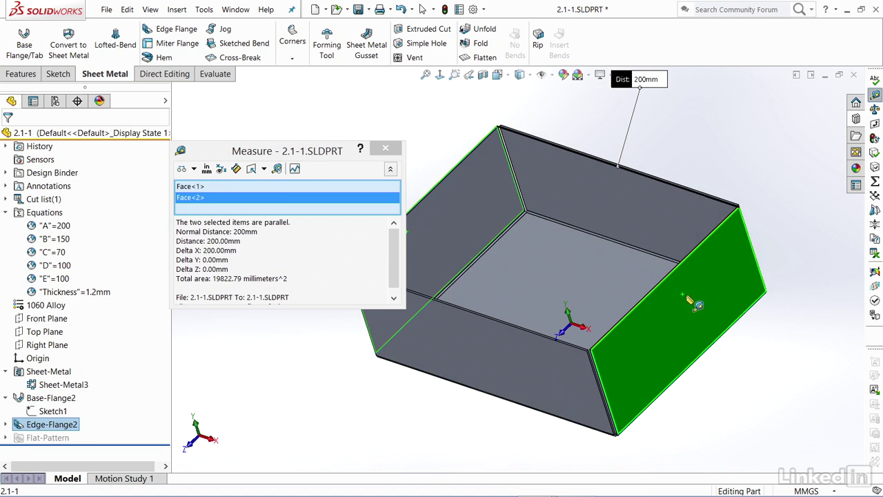
Measure the box's outside width between the outer faces of the two long side walls
click(744, 341)
click(509, 373)
middle_drag(527, 368, 621, 262)
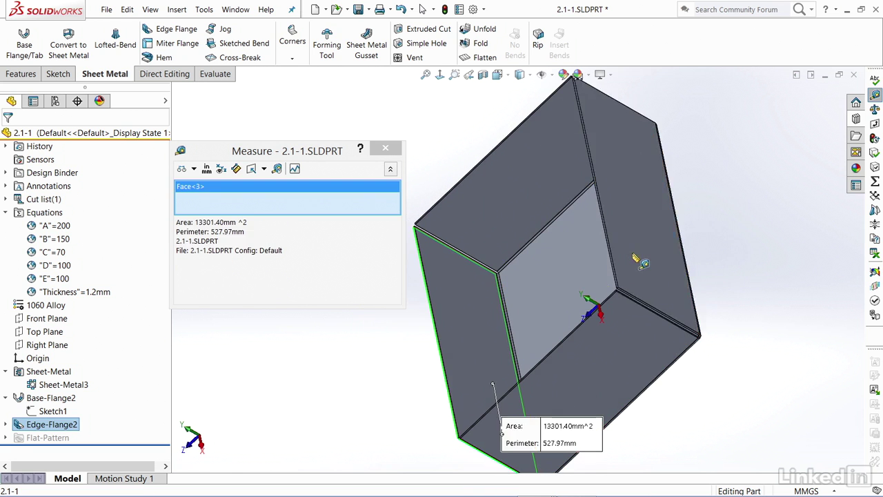
click(632, 252)
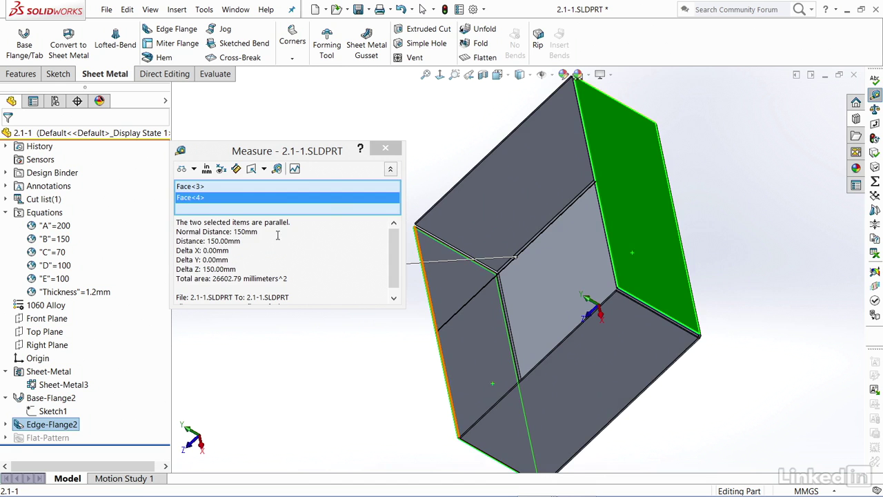
click(385, 148)
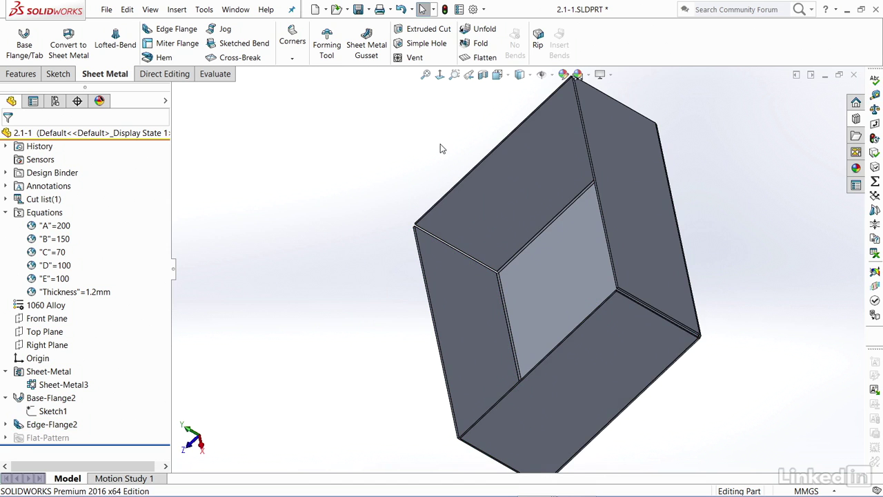
Measure the box's outside height from a side wall's top rim face to the underside of the base
click(875, 95)
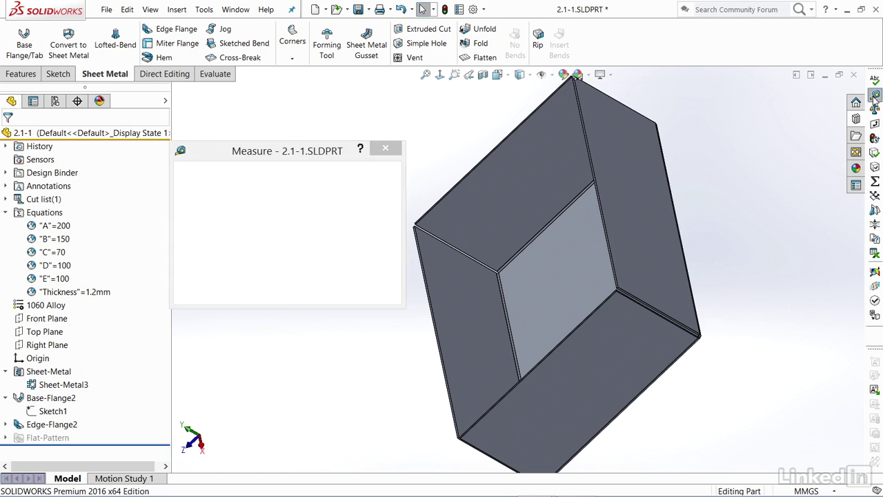
scroll(608, 296, down, 5)
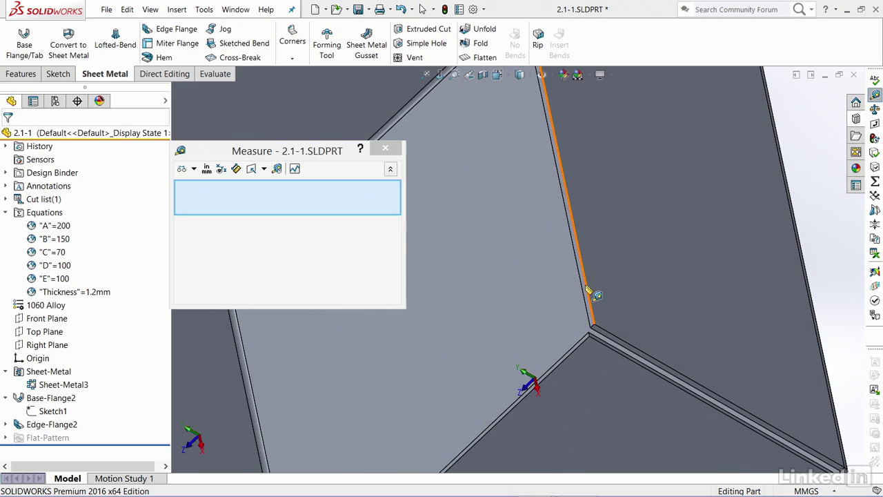
click(588, 290)
middle_drag(588, 289, 665, 313)
click(672, 313)
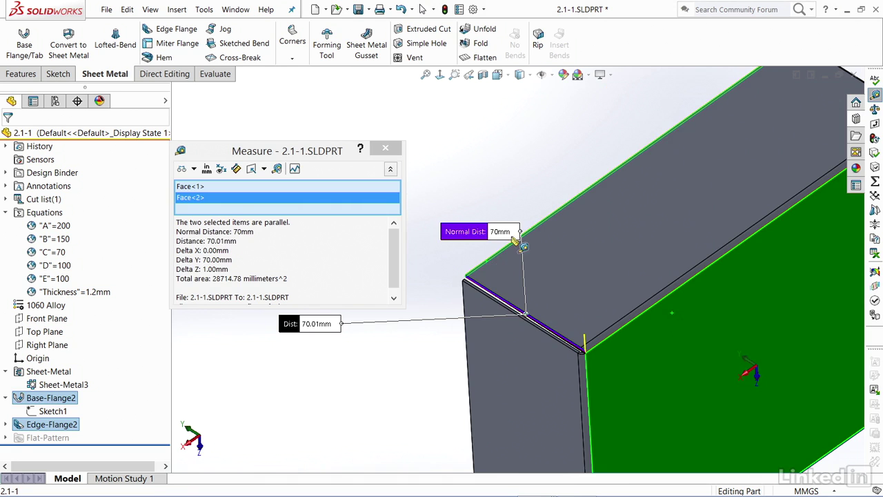
key(Escape)
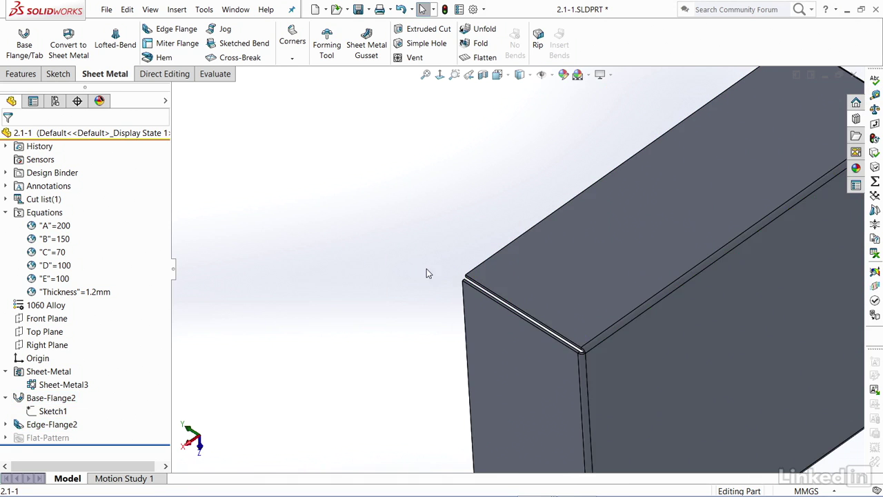
Edit the edge flange feature so its length is measured from the Inner Virtual Sharp
click(19, 426)
click(21, 393)
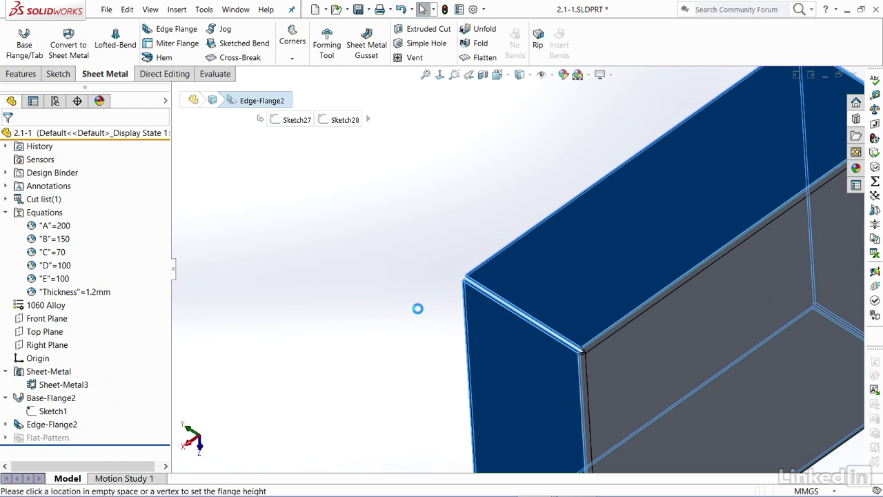
scroll(162, 324, down, 5)
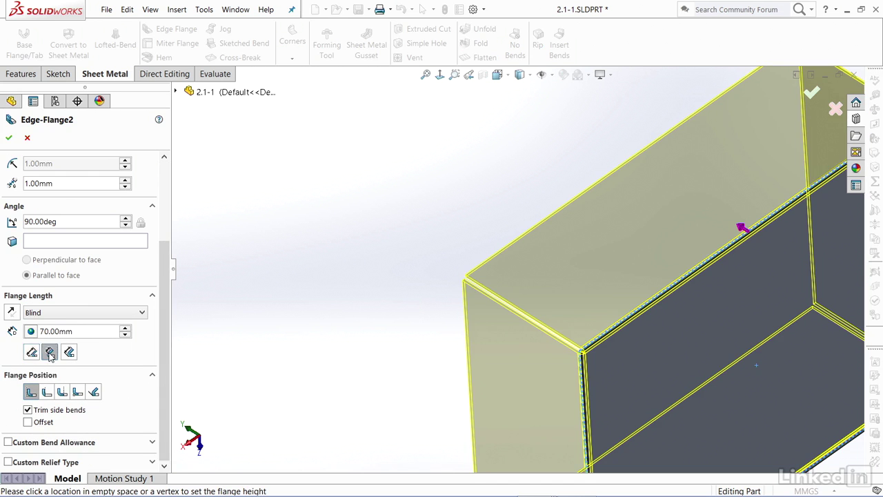
click(50, 352)
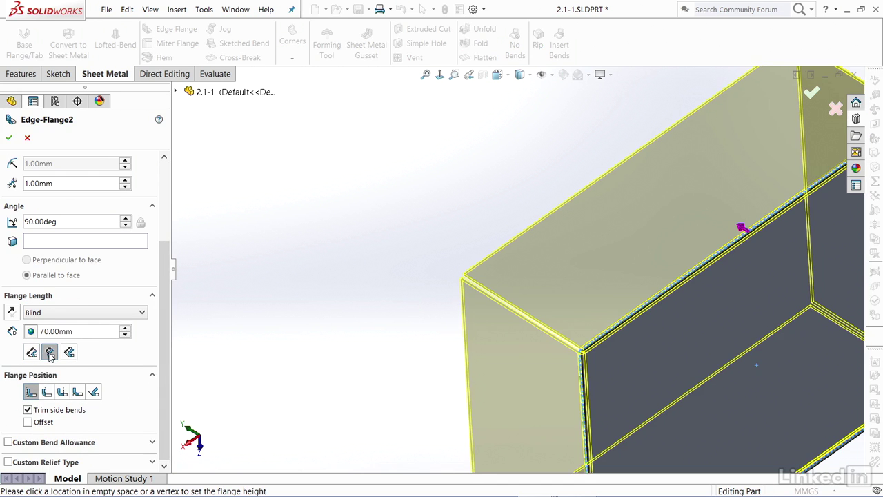
click(9, 138)
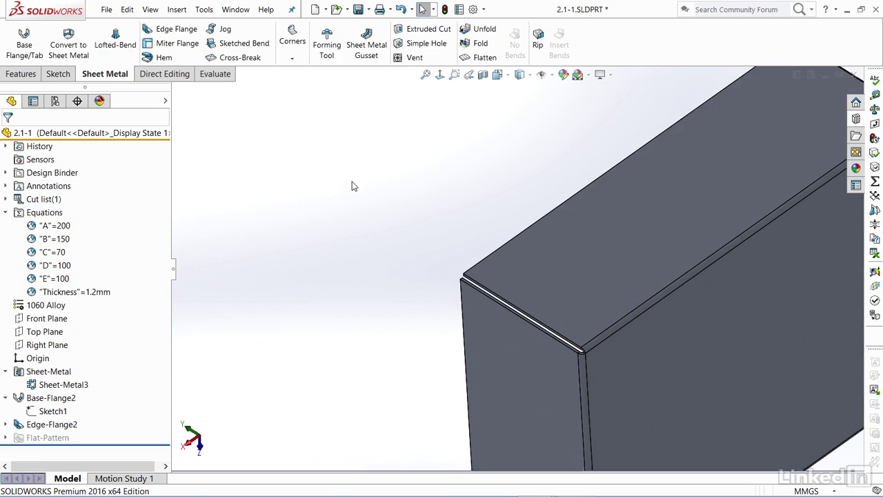
Remeasure the wall height between the base's underside and the flange's top rim face
click(875, 95)
scroll(718, 237, up, 3)
click(638, 274)
middle_drag(529, 230, 507, 324)
scroll(462, 334, down, 5)
click(459, 336)
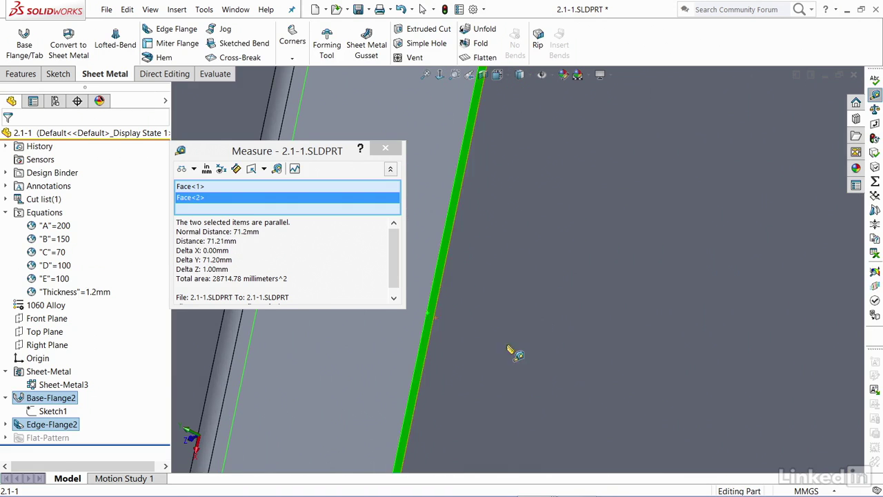
scroll(476, 339, up, 5)
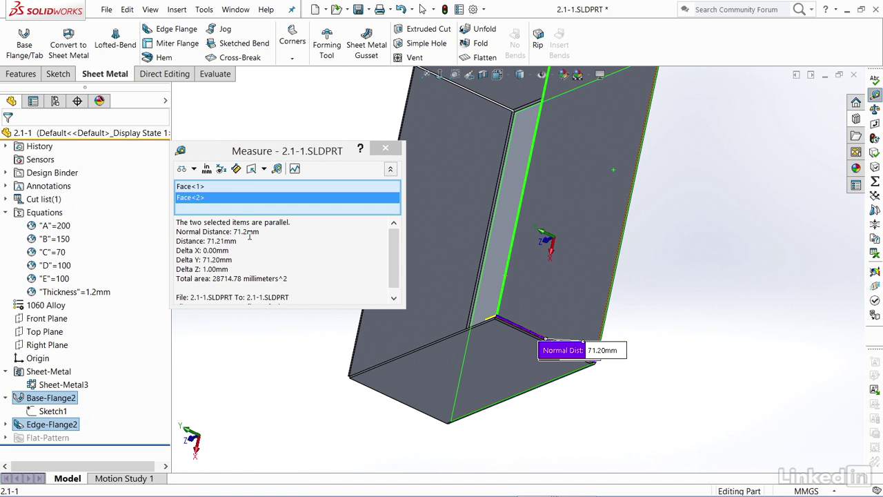
key(Escape)
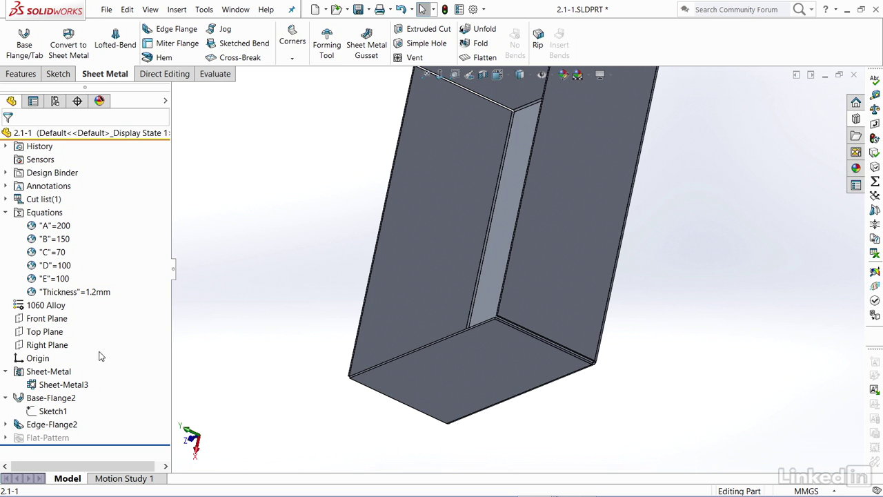
Edit the edge flange feature so its length is measured from the Outer Virtual Sharp
click(20, 425)
click(27, 393)
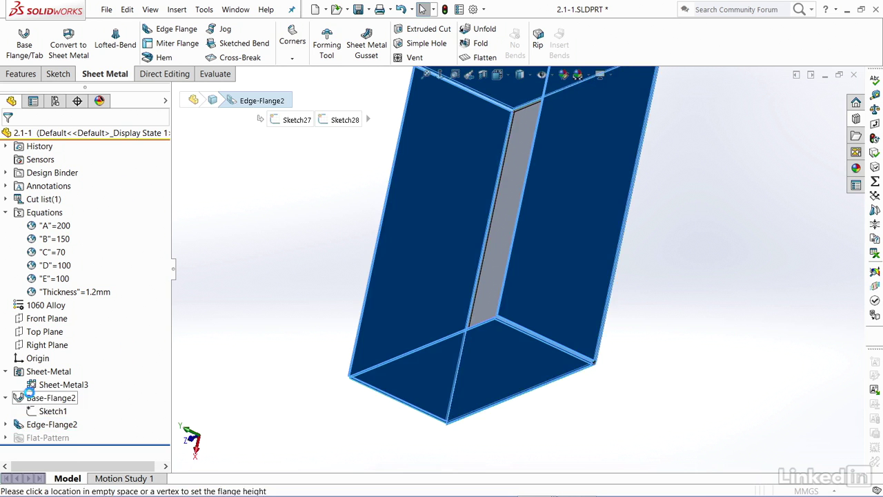
scroll(25, 397, down, 3)
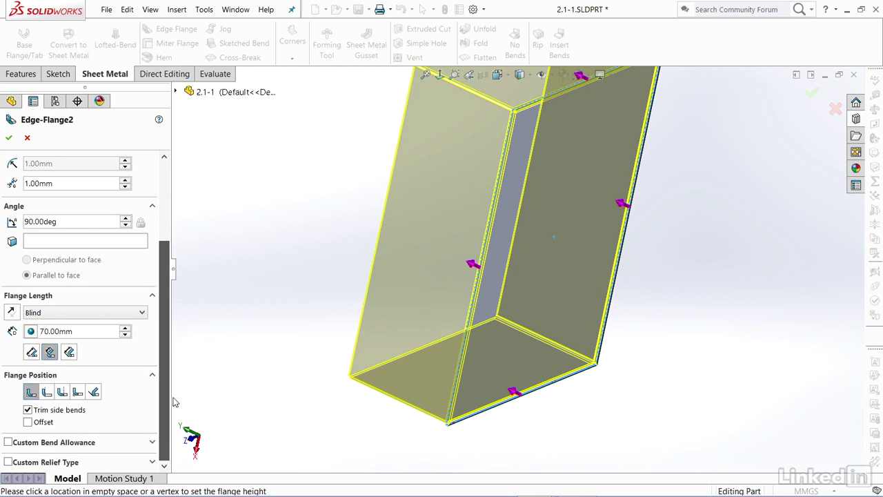
click(31, 353)
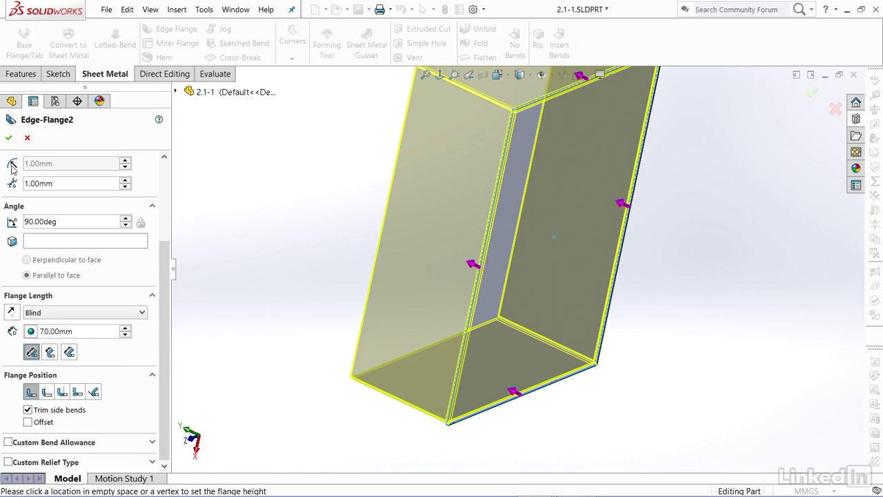
click(8, 137)
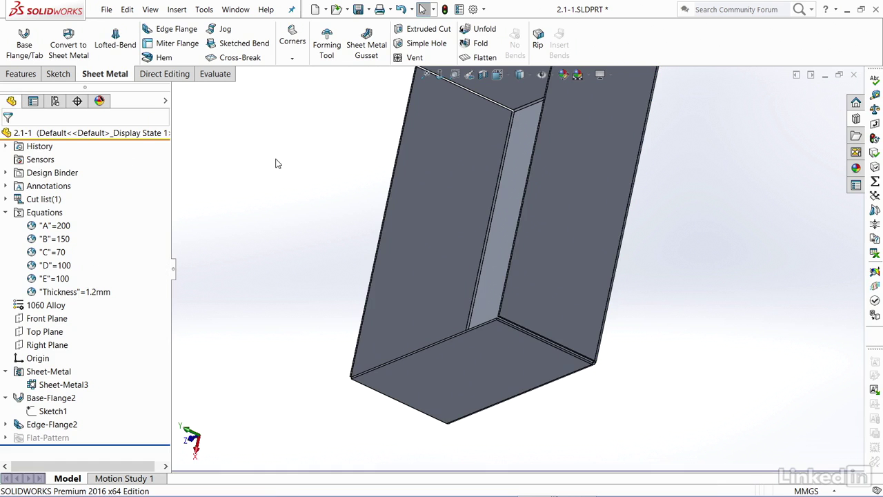
Verify the overall box height by measuring from the flange's top rim face to the base's bottom face
click(875, 94)
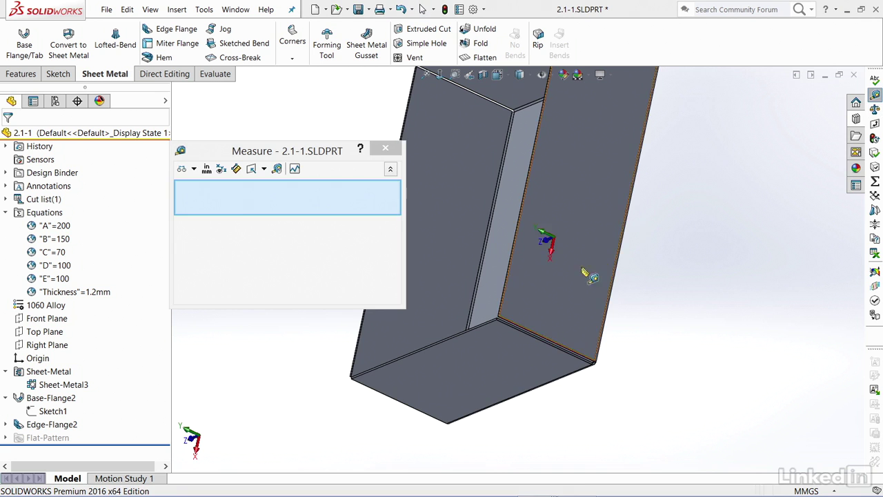
scroll(529, 316, down, 5)
click(429, 280)
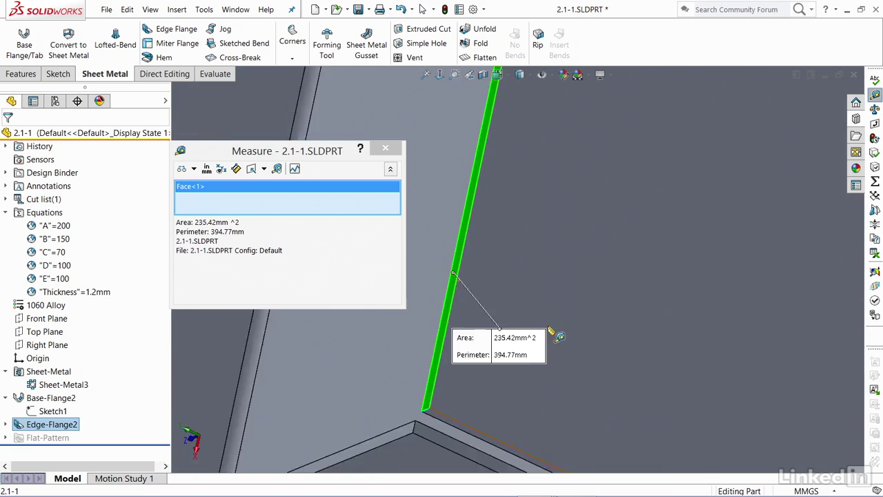
scroll(617, 287, up, 5)
middle_drag(618, 286, 677, 290)
click(676, 289)
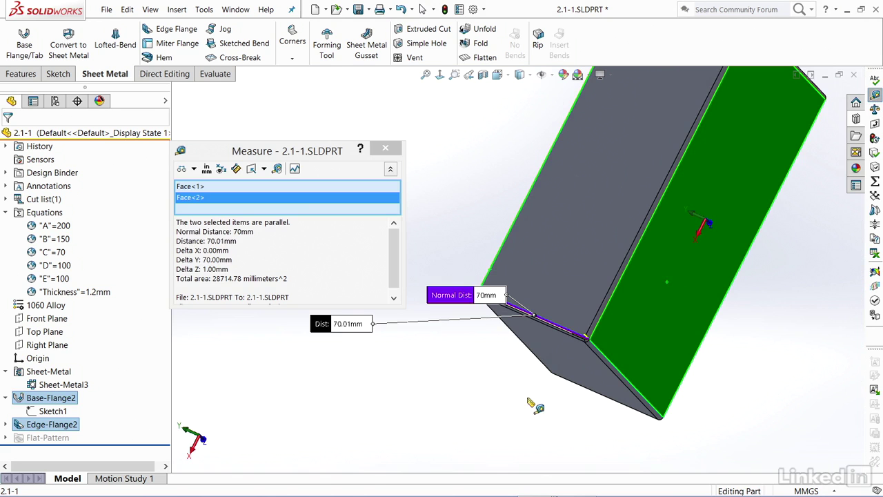
key(Escape)
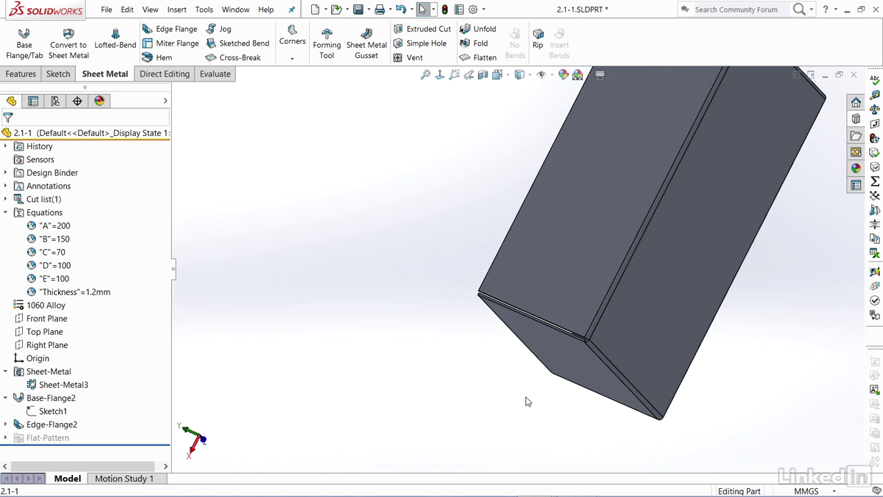